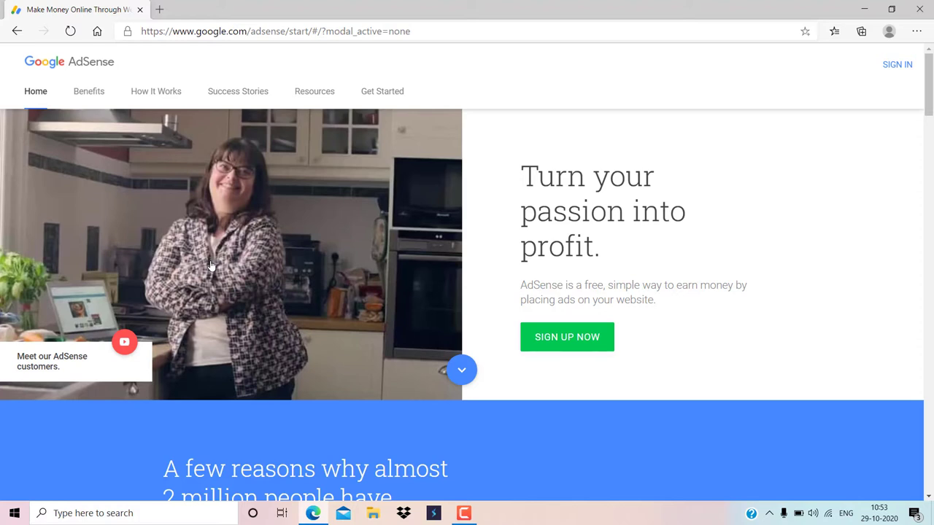
Sign in to AdSense and accept the 'Ads made easy' welcome popup with Get Started
{"action": "left_click", "coordinate": [905, 68]}
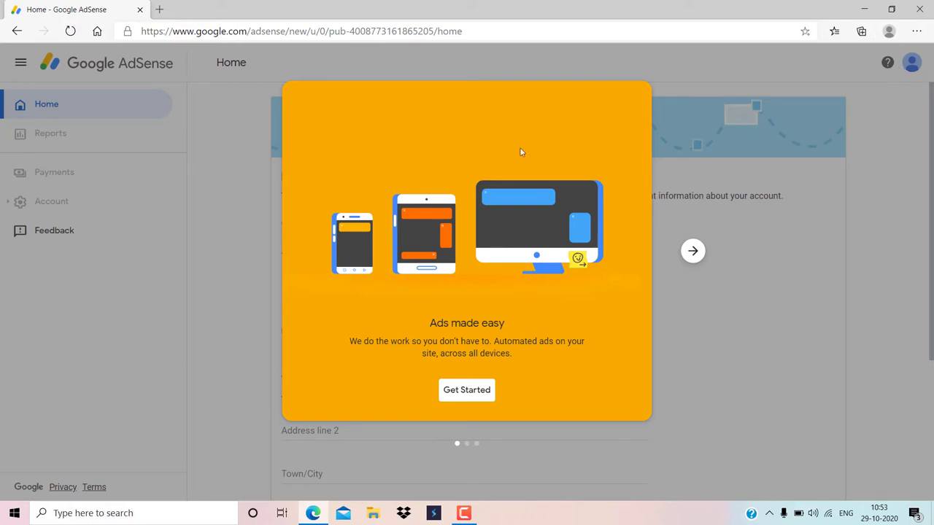
{"action": "left_click", "coordinate": [476, 395]}
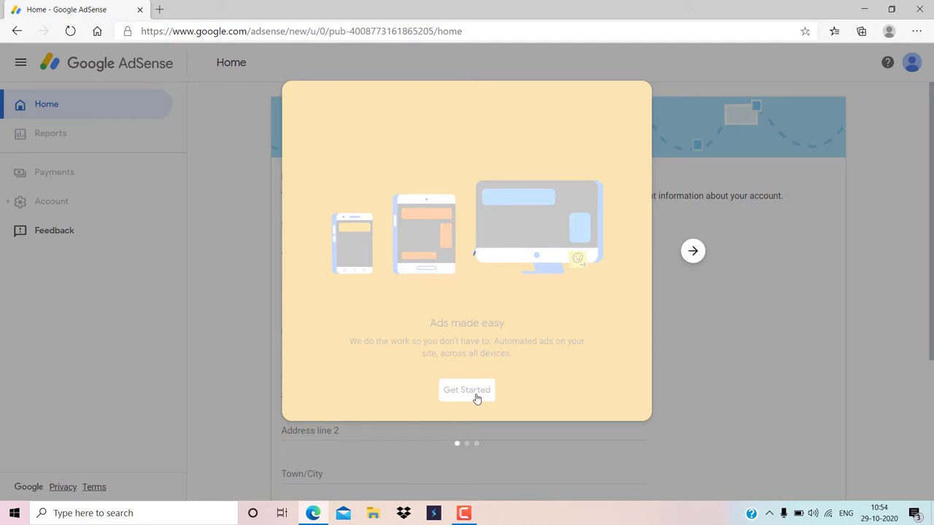
{"action": "left_click", "coordinate": [476, 397]}
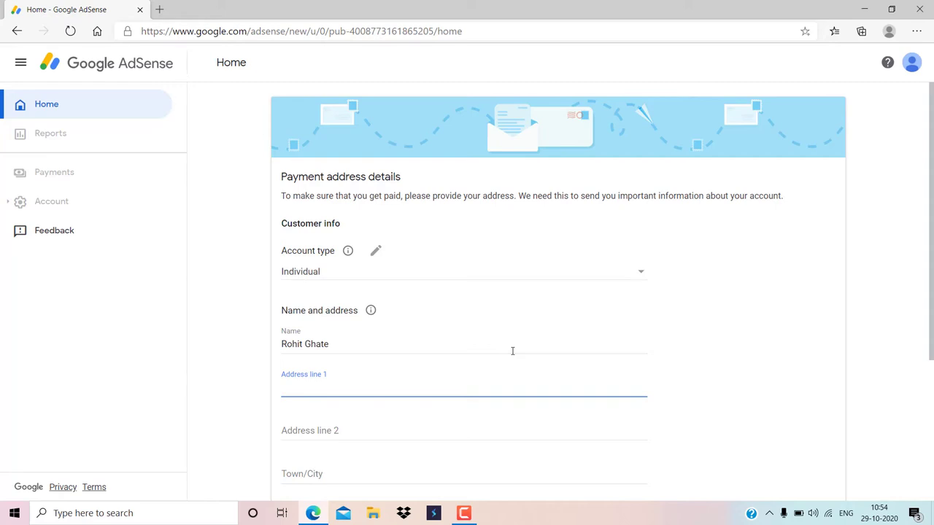
Keep the payment account type set to Individual
{"action": "scroll", "coordinate": [444, 390], "scroll_direction": "down", "scroll_amount": 1}
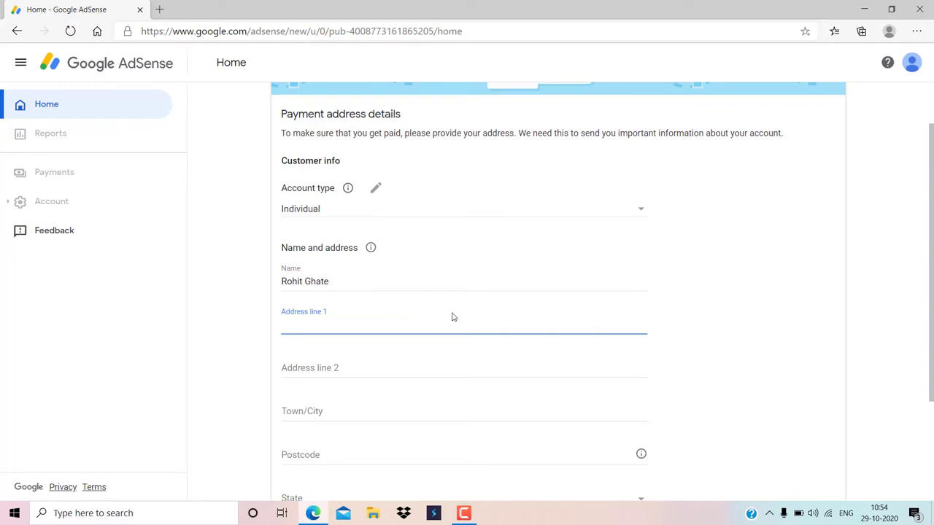
{"action": "left_click", "coordinate": [374, 186]}
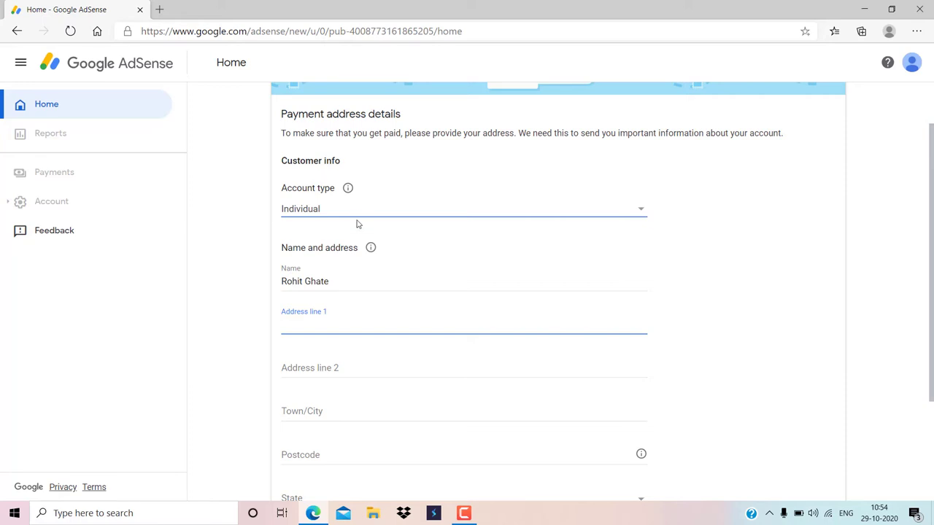
{"action": "left_click", "coordinate": [362, 210]}
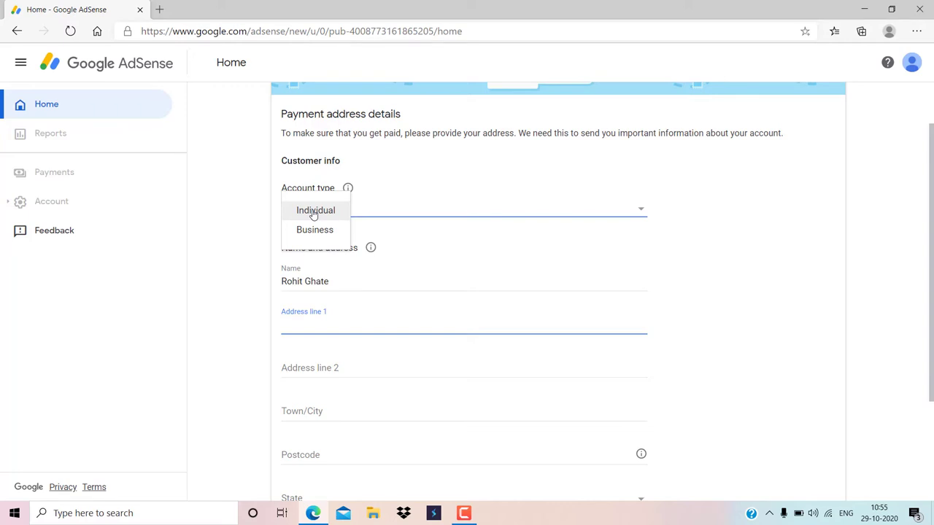
{"action": "left_click", "coordinate": [314, 213]}
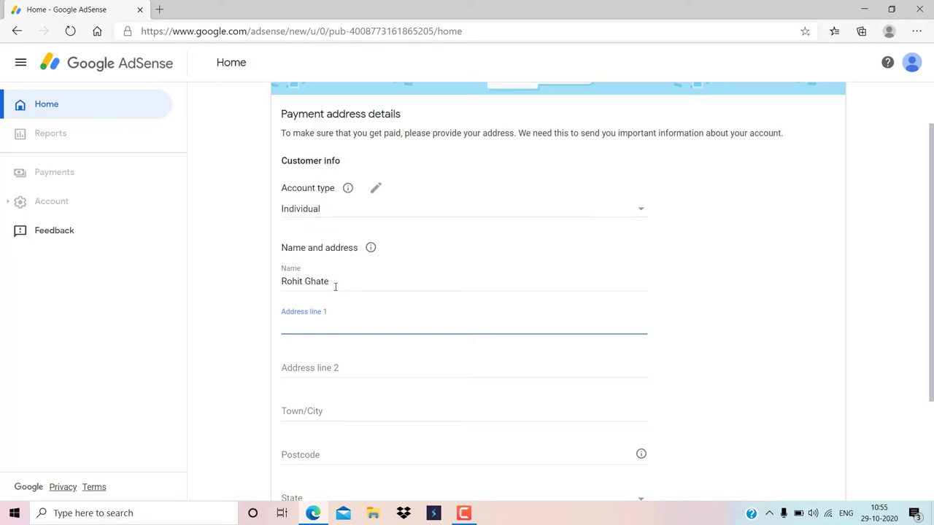
Replace the existing Name field entry with the payee's full name
{"action": "scroll", "coordinate": [336, 288], "scroll_direction": "down", "scroll_amount": 1}
{"action": "left_click_drag", "start_coordinate": [358, 217], "coordinate": [267, 228]}
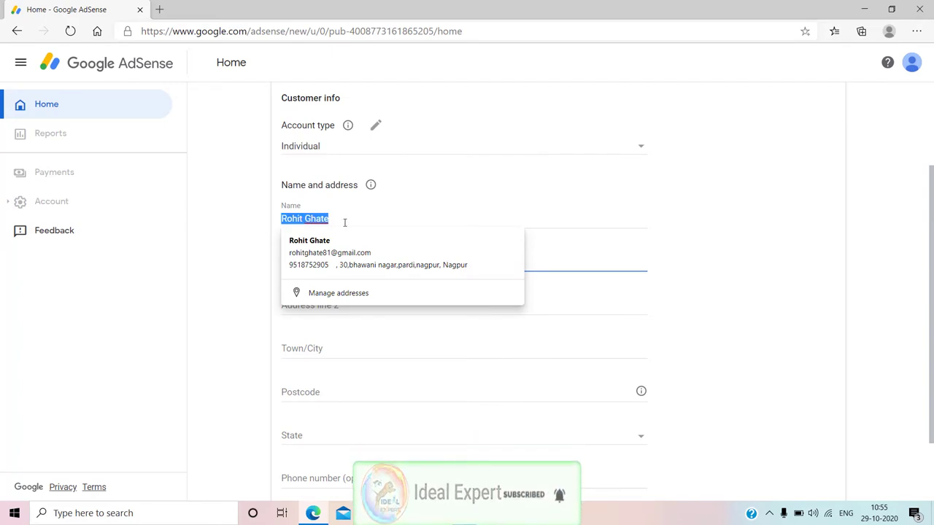
{"action": "key", "text": "BackSpace"}
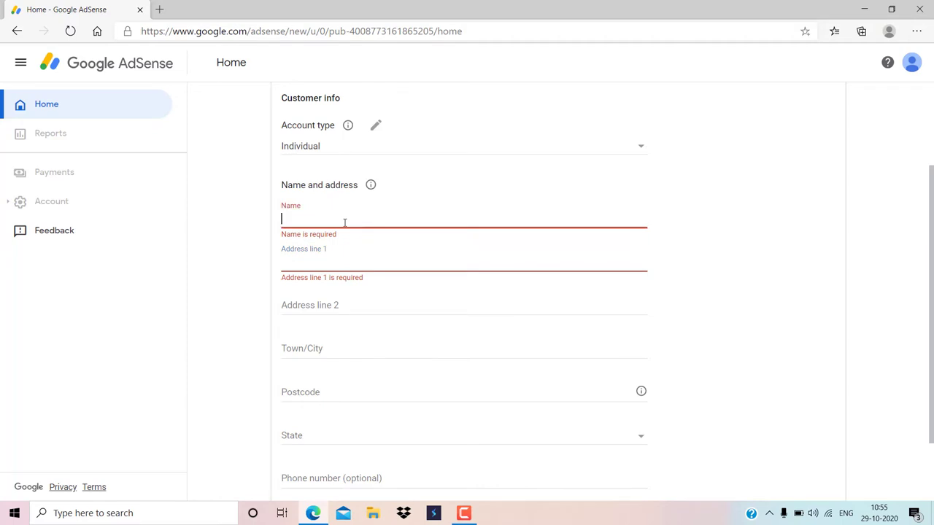
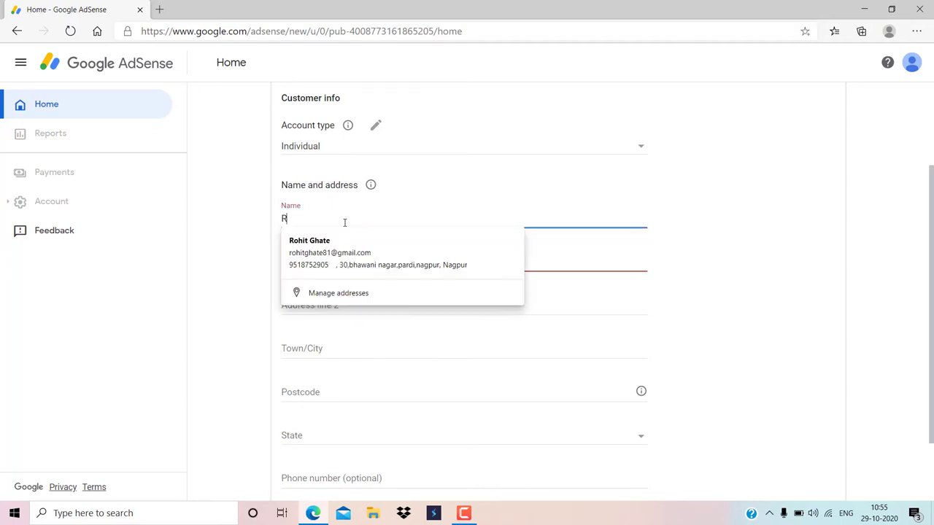
{"action": "left_click", "coordinate": [617, 250]}
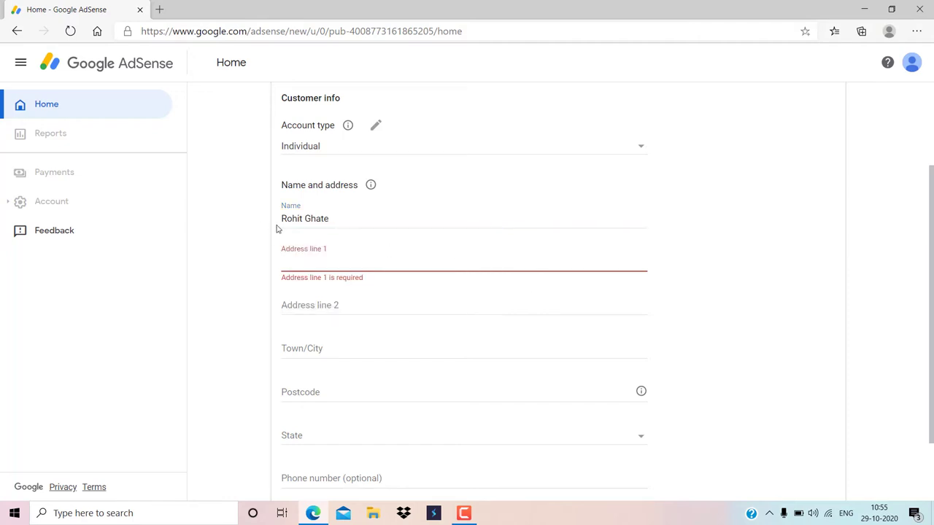
{"action": "left_click", "coordinate": [361, 212]}
{"action": "left_click", "coordinate": [579, 257]}
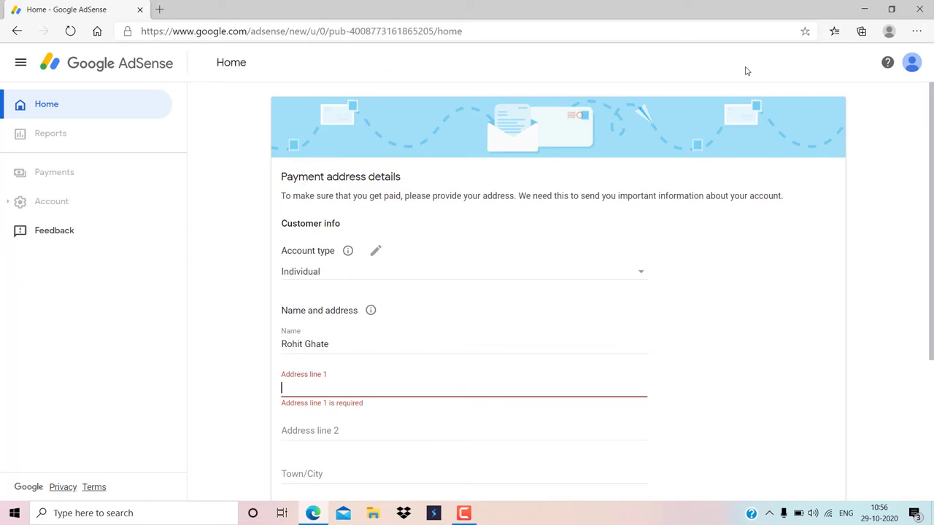
Paste the street address into Address line 1 and Address line 2
{"action": "scroll", "coordinate": [486, 331], "scroll_direction": "down", "scroll_amount": 3}
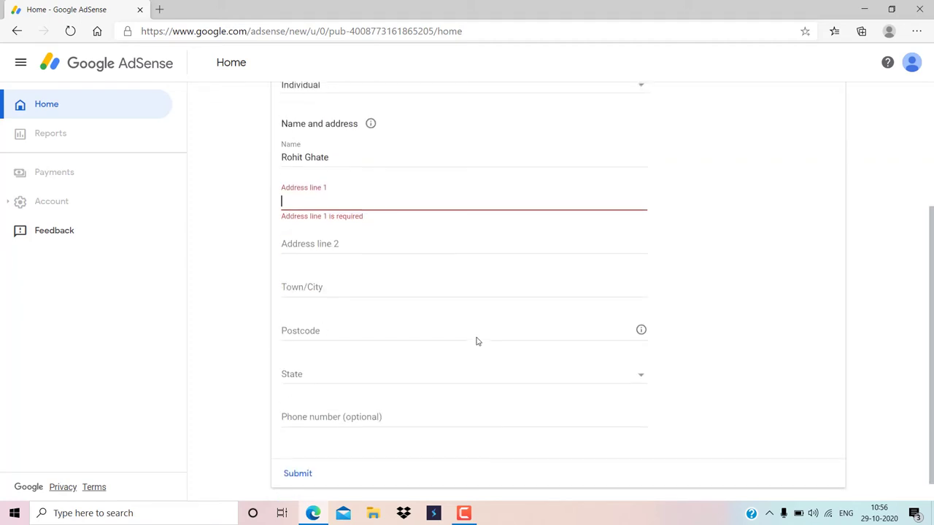
{"action": "left_click", "coordinate": [357, 247]}
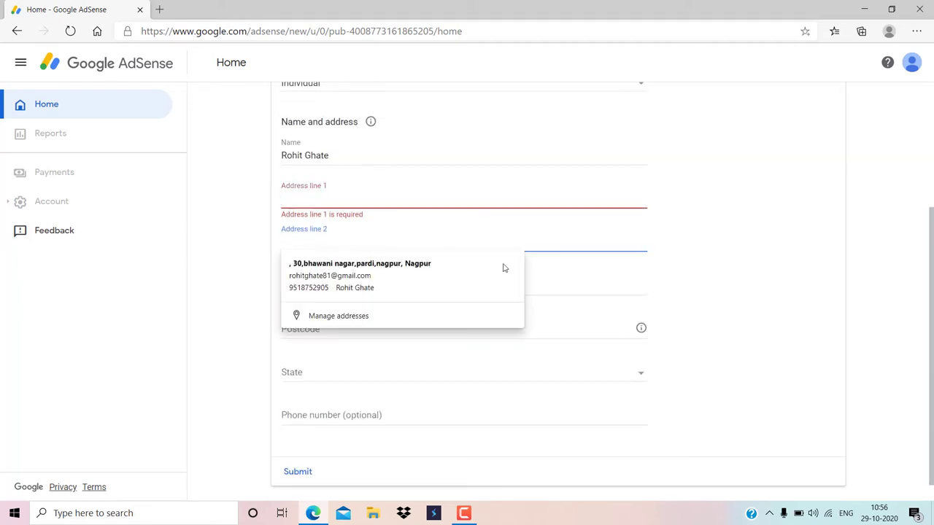
{"action": "left_click", "coordinate": [514, 193]}
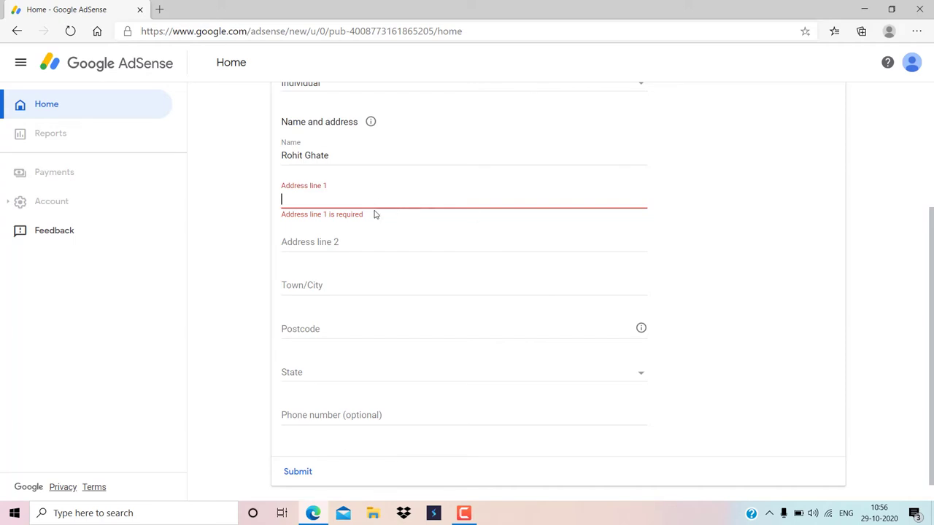
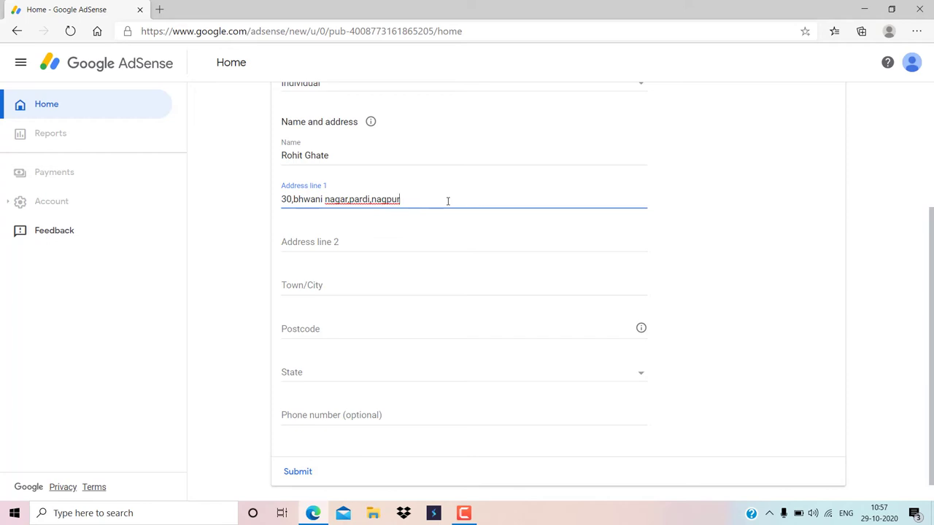
{"action": "left_click_drag", "start_coordinate": [447, 201], "coordinate": [255, 205]}
{"action": "key", "text": "ctrl+c"}
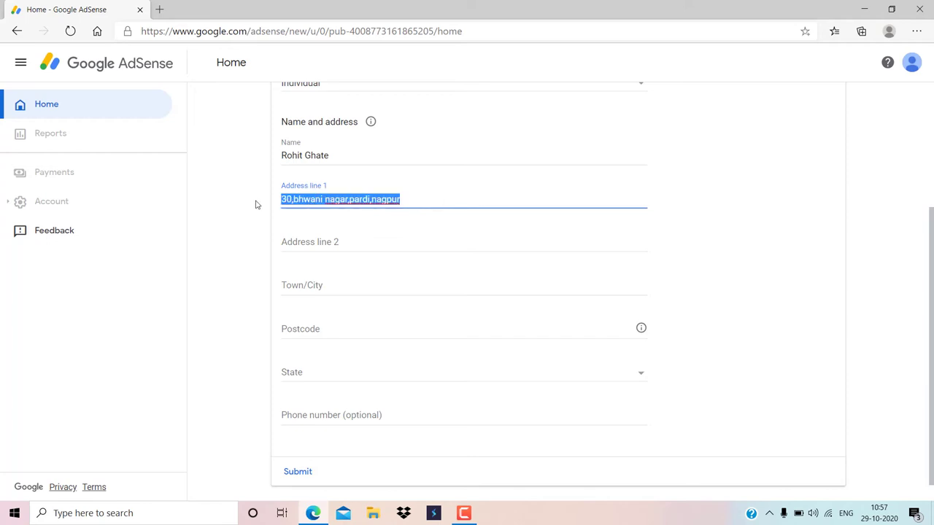
{"action": "left_click", "coordinate": [328, 247]}
{"action": "key", "text": "ctrl+v"}
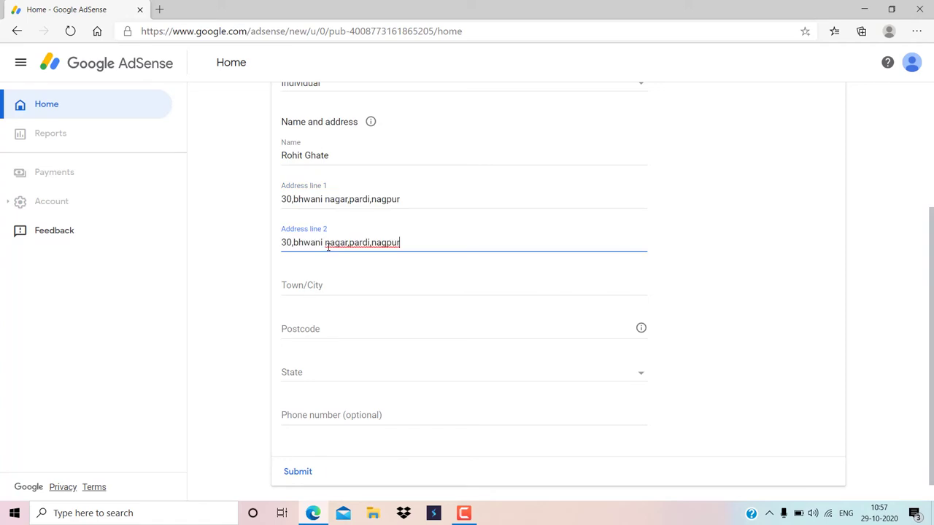
Enter Nagpur as the Town/City
{"action": "left_click", "coordinate": [368, 289]}
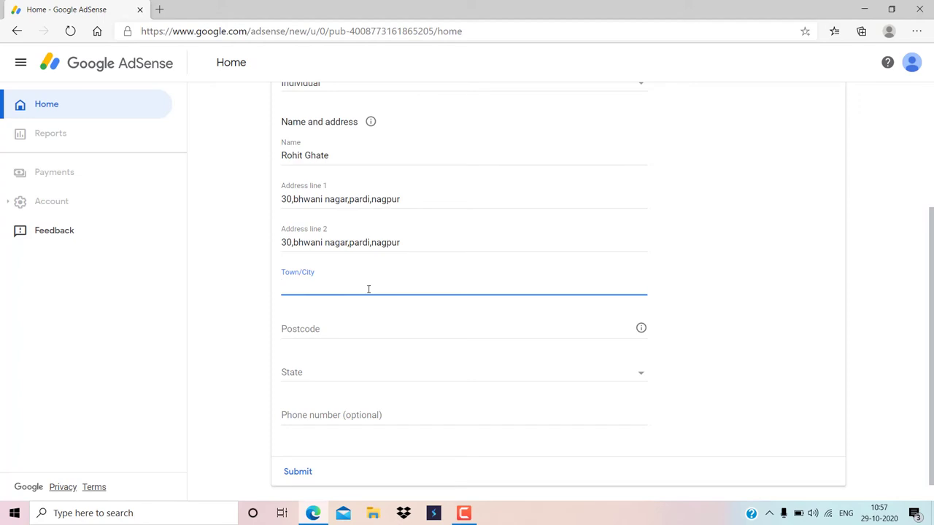
{"action": "type", "text": "Nagpur"}
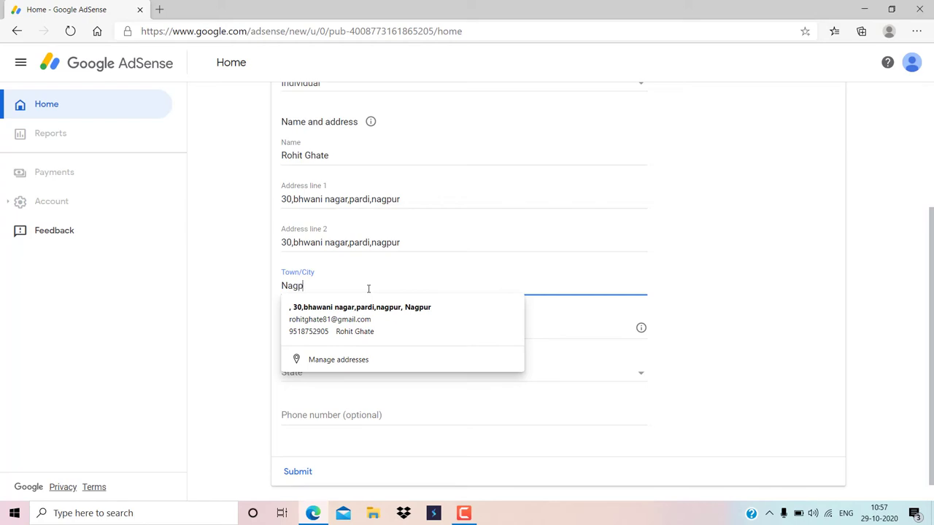
{"action": "left_click", "coordinate": [547, 318]}
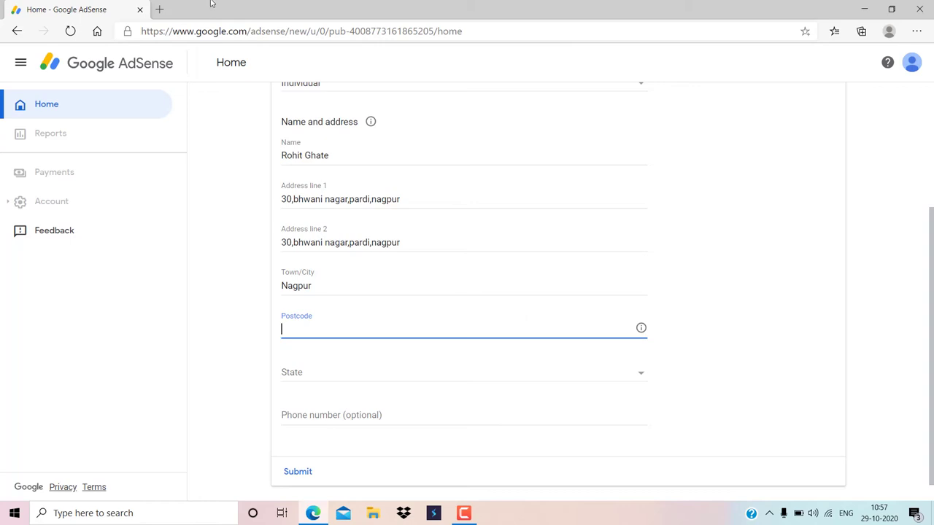
Open a new Edge tab, then switch back to the Home - Google AdSense tab
{"action": "left_click", "coordinate": [160, 9]}
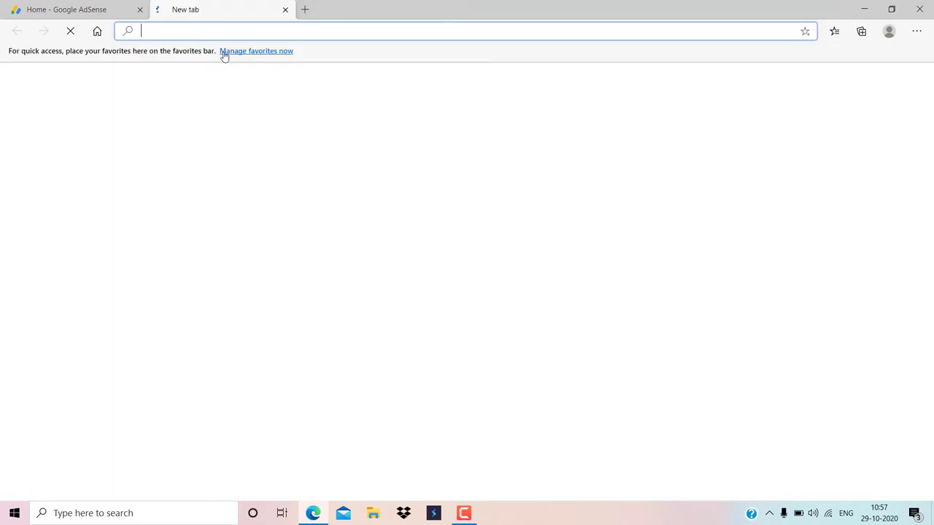
{"action": "left_click", "coordinate": [266, 95]}
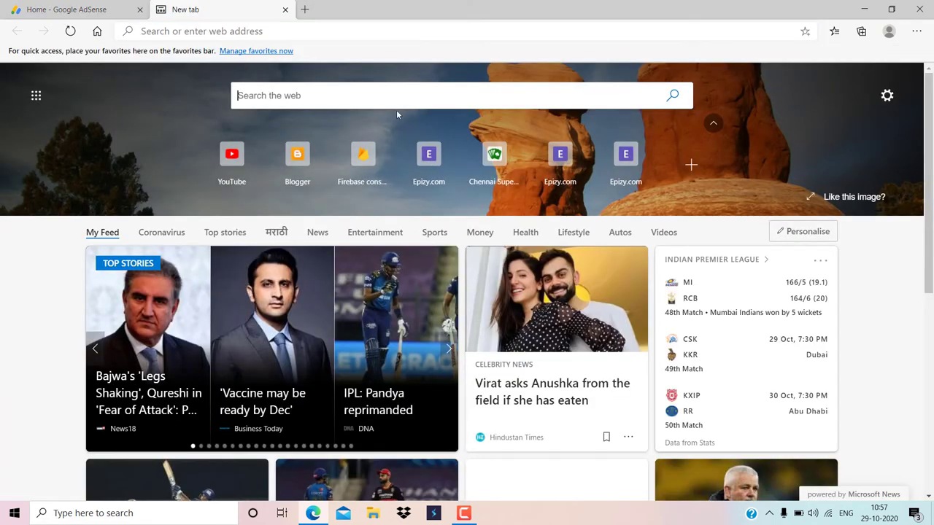
{"action": "left_click", "coordinate": [95, 11]}
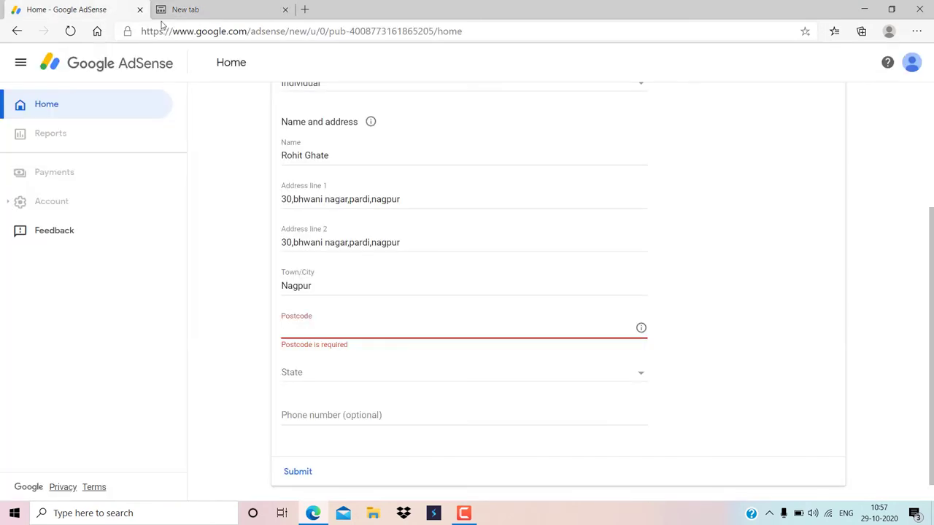
Enter 440035 as the postcode
{"action": "left_click", "coordinate": [307, 333]}
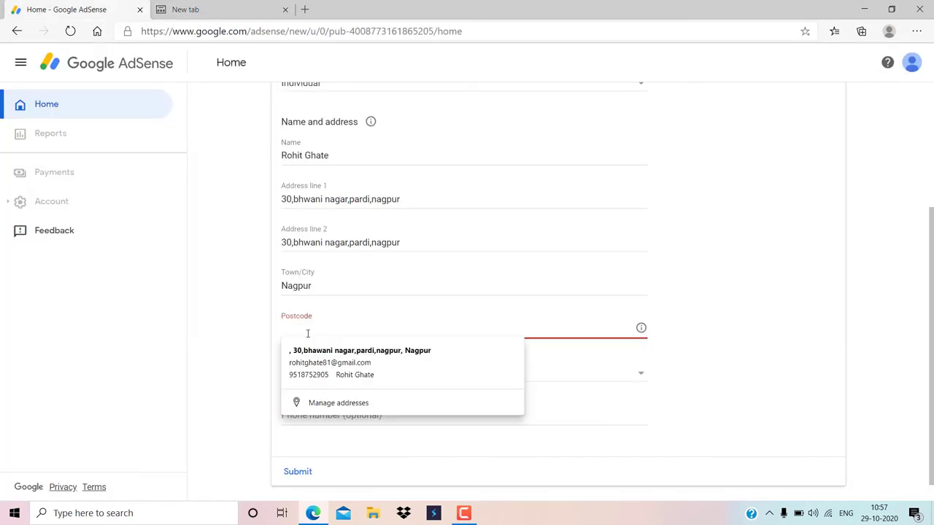
{"action": "type", "text": "440035"}
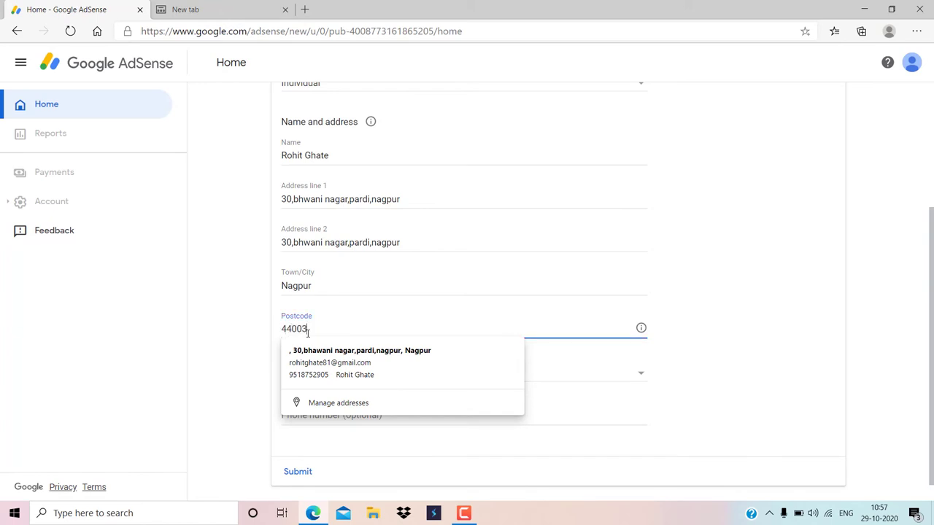
{"action": "left_click", "coordinate": [619, 366]}
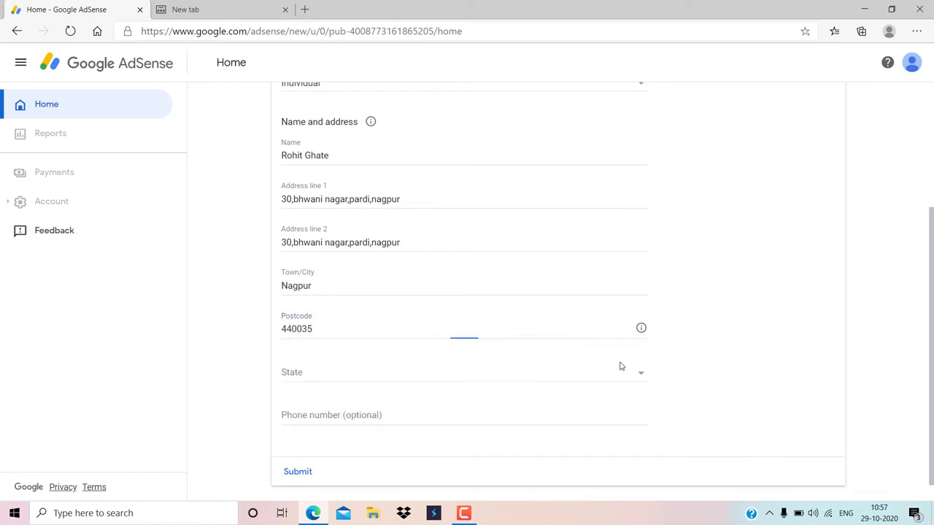
Choose Maharashtra from the State dropdown
{"action": "scroll", "coordinate": [554, 357], "scroll_direction": "down", "scroll_amount": 1}
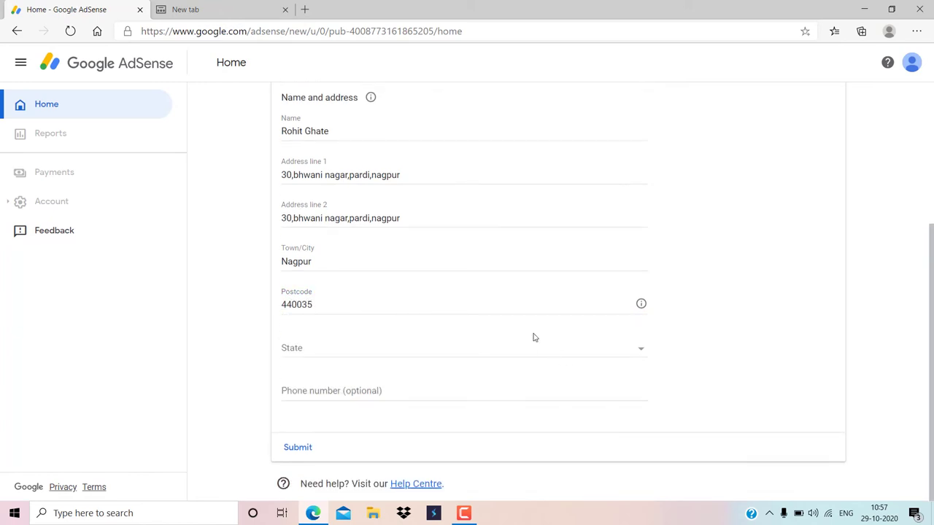
{"action": "left_click", "coordinate": [299, 350]}
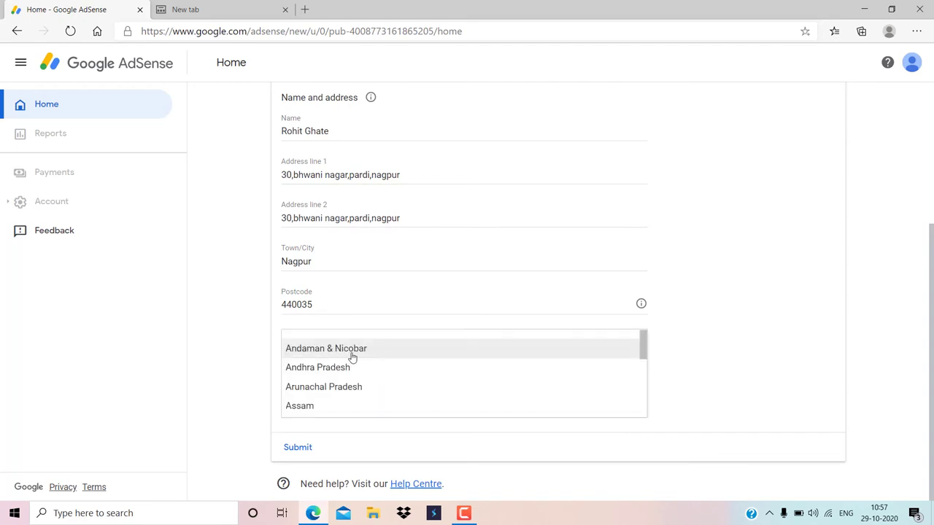
{"action": "scroll", "coordinate": [540, 381], "scroll_direction": "down", "scroll_amount": 1}
{"action": "scroll", "coordinate": [509, 379], "scroll_direction": "down", "scroll_amount": 4}
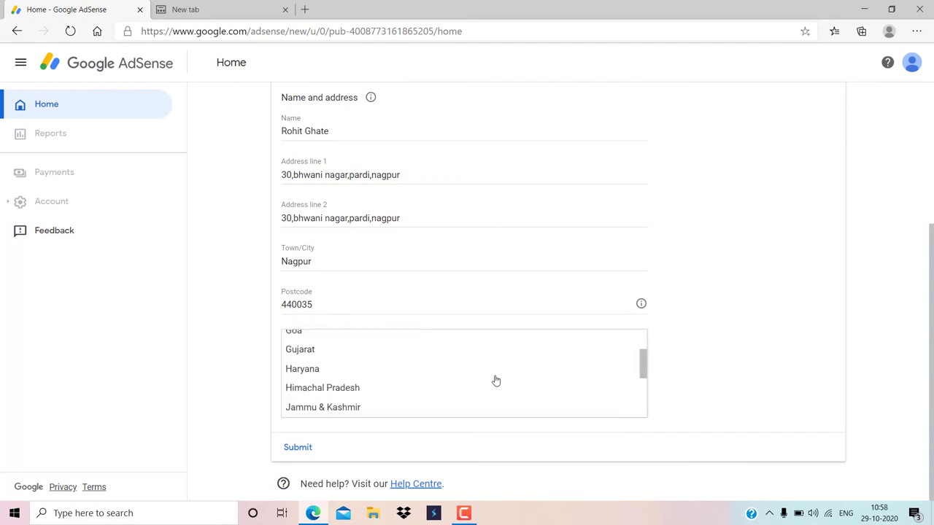
{"action": "mouse_move", "coordinate": [643, 370]}
{"action": "left_mouse_down"}
{"action": "mouse_move", "coordinate": [643, 391]}
{"action": "mouse_move", "coordinate": [643, 377]}
{"action": "left_mouse_up"}
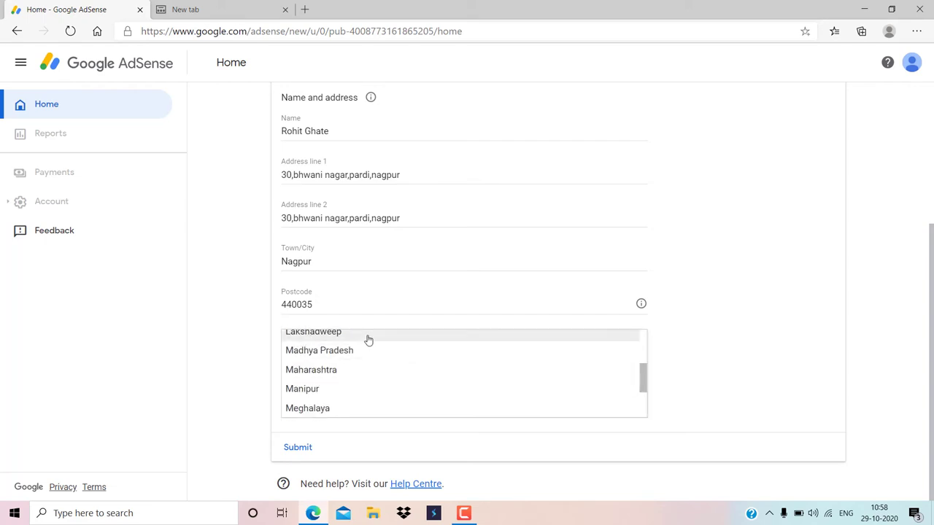
{"action": "left_click", "coordinate": [346, 370]}
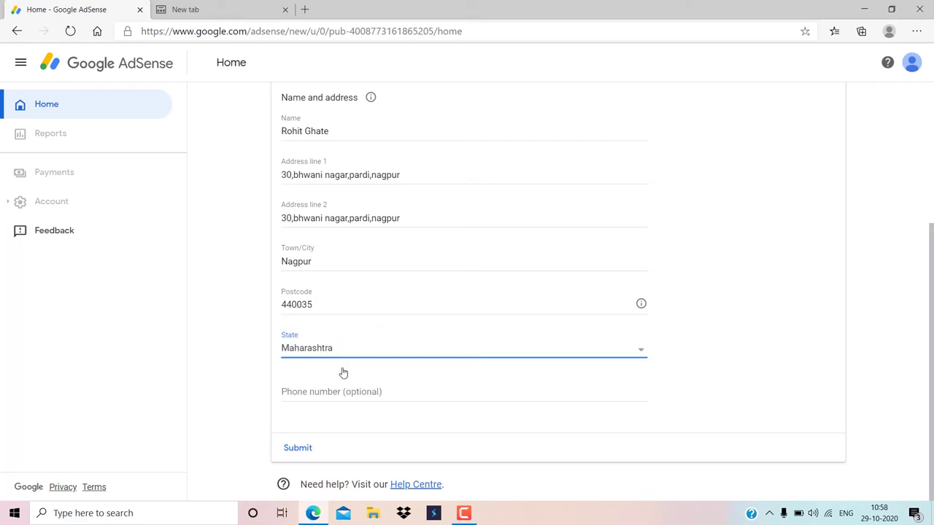
Fill the phone number from the autofill suggestion and submit the payment address details
{"action": "left_click", "coordinate": [467, 380]}
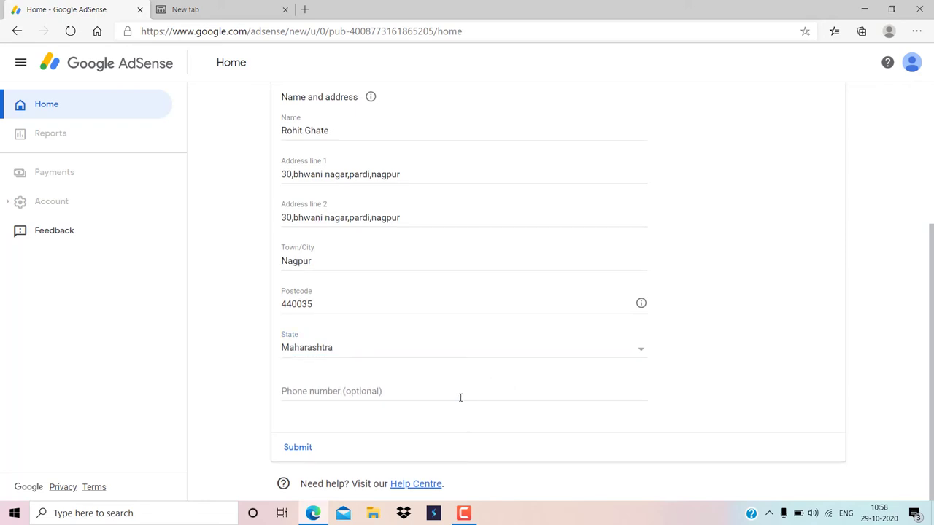
{"action": "left_click", "coordinate": [460, 397]}
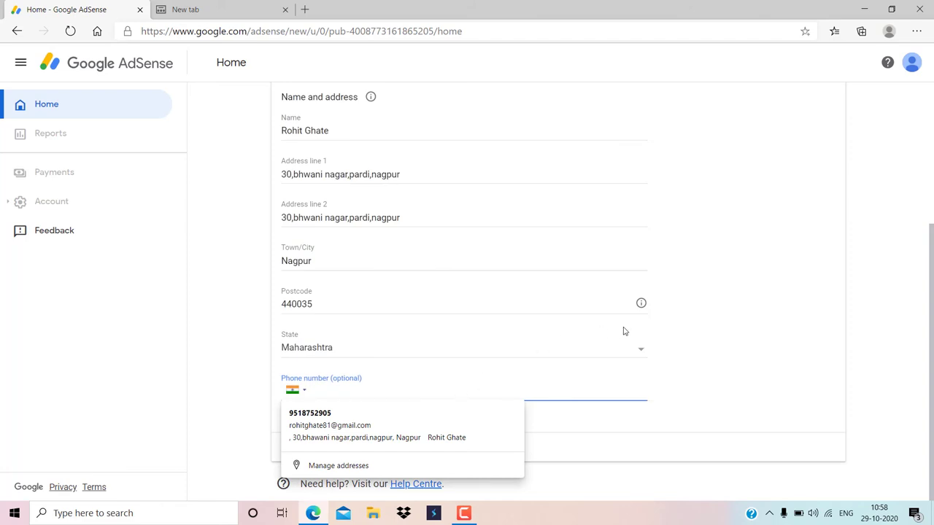
{"action": "scroll", "coordinate": [703, 336], "scroll_direction": "up", "scroll_amount": 3}
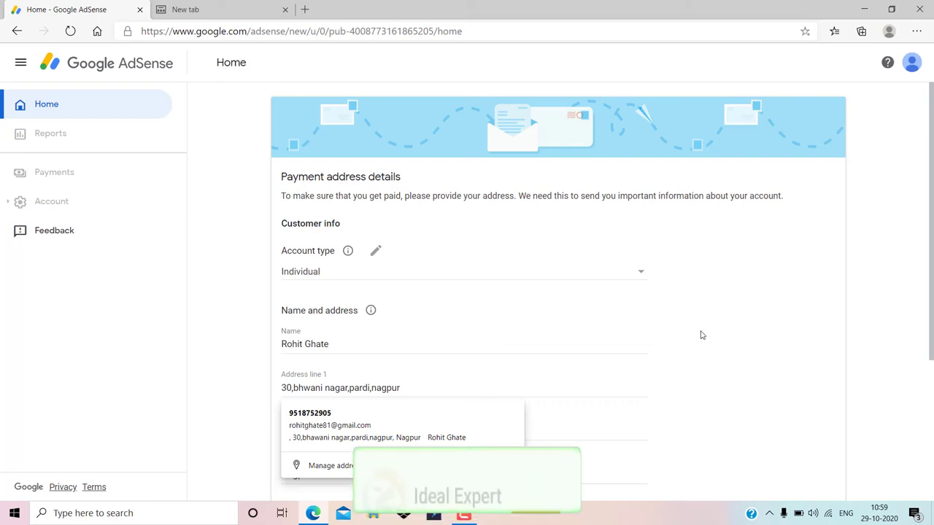
{"action": "scroll", "coordinate": [632, 375], "scroll_direction": "down", "scroll_amount": 3}
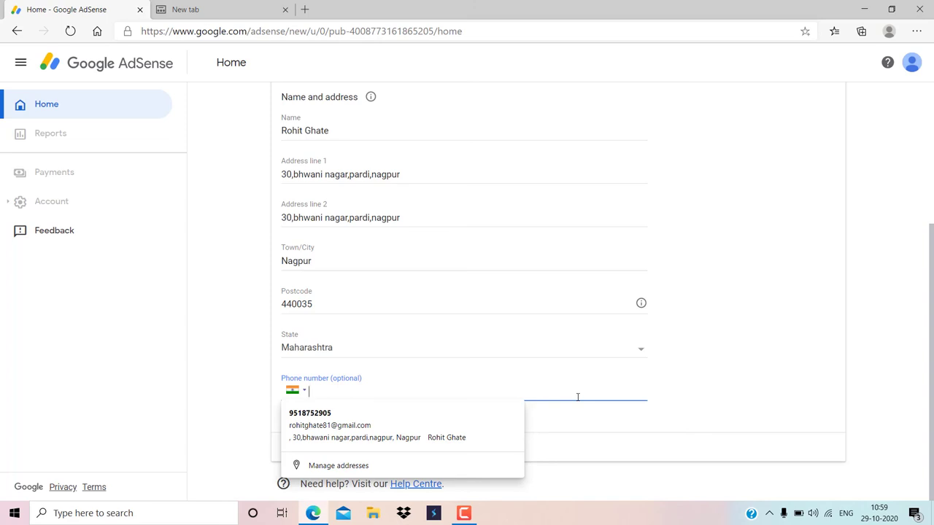
{"action": "key", "text": "Down"}
{"action": "key", "text": "Return"}
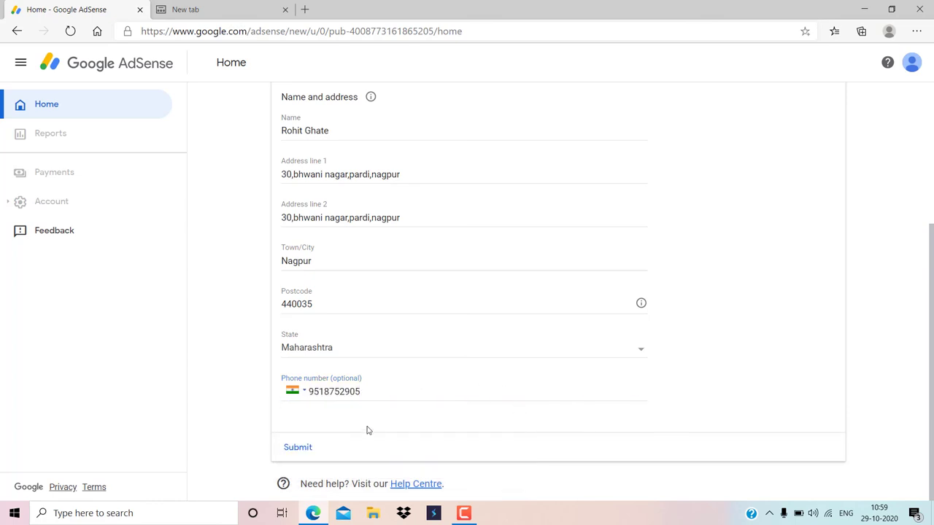
{"action": "left_click", "coordinate": [297, 448]}
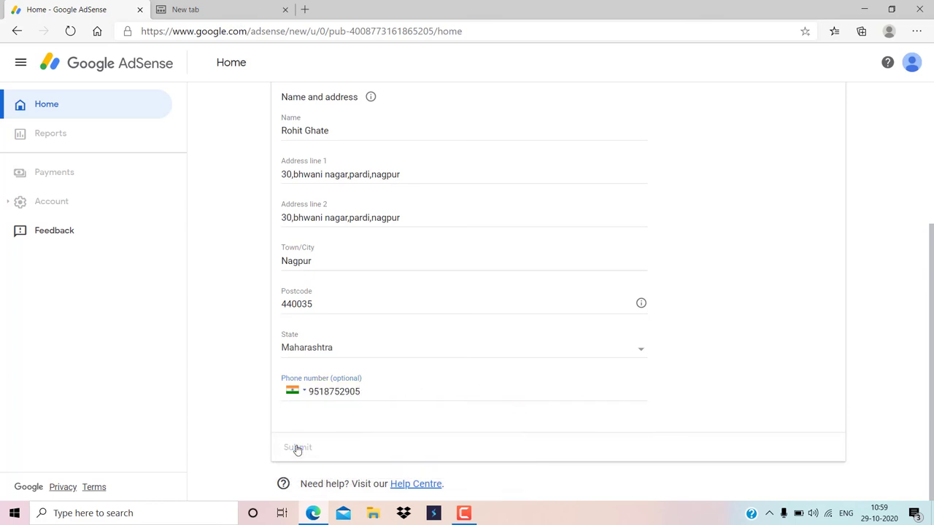